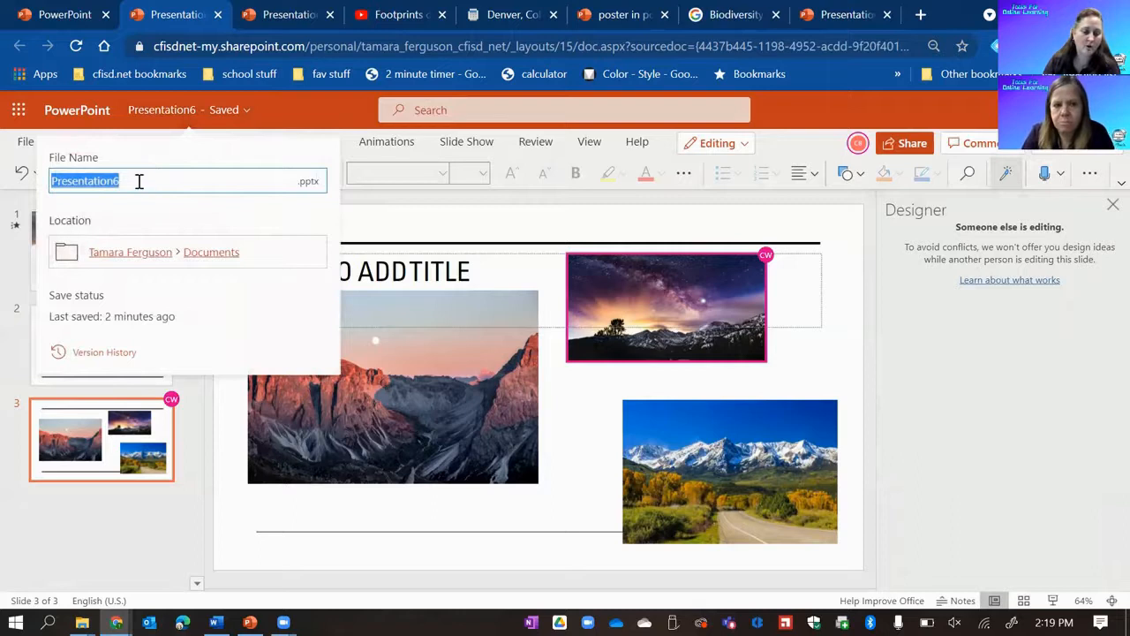
- Rename the presentation file as Rocky Mountain project and open its version history
key("BackSpace")
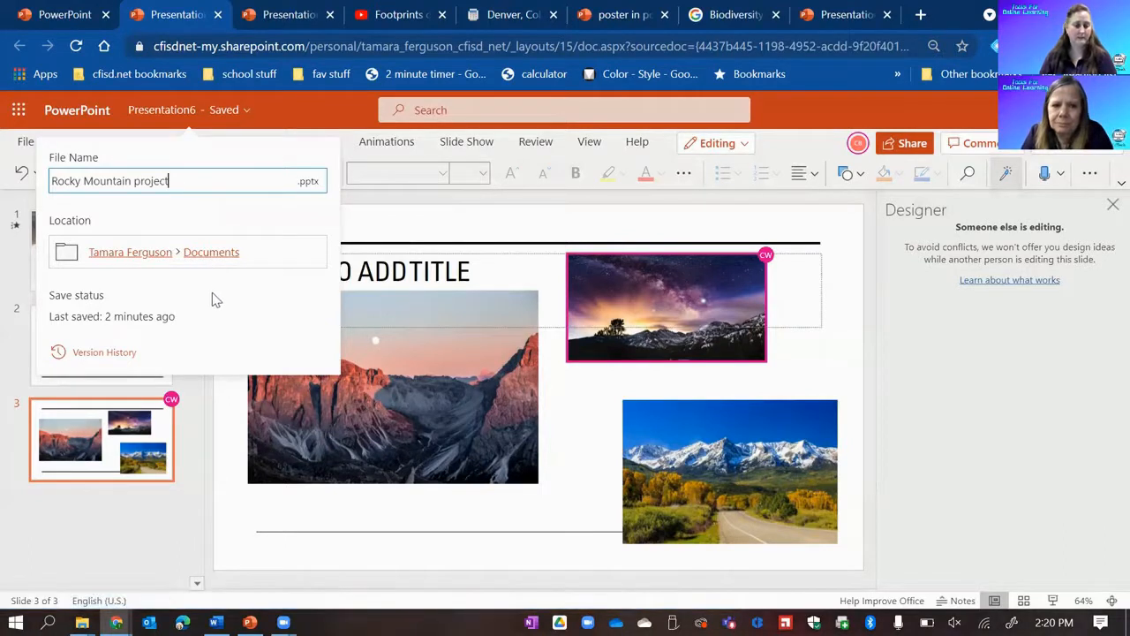
left_click(91, 354)
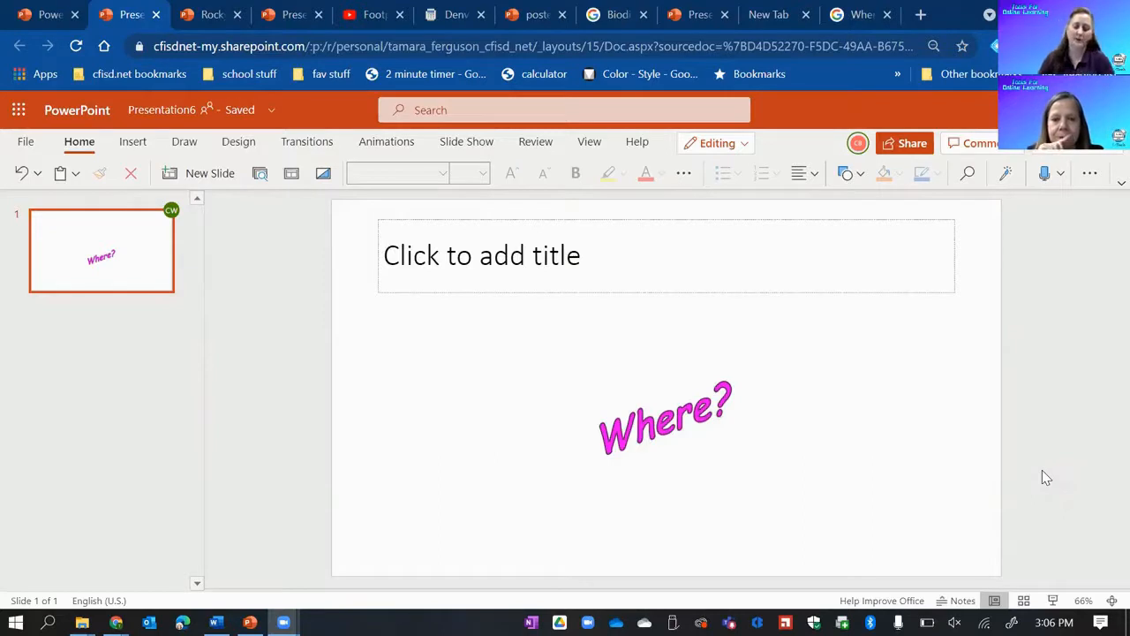
- Draw a red arrow from the word Where? toward the slide's upper right, and delete the empty title placeholder
mouse_move(732, 365)
left_mouse_down()
mouse_move(776, 316)
mouse_move(797, 311)
left_mouse_up()
mouse_move(790, 295)
left_mouse_down()
mouse_move(805, 330)
mouse_move(805, 321)
left_mouse_up()
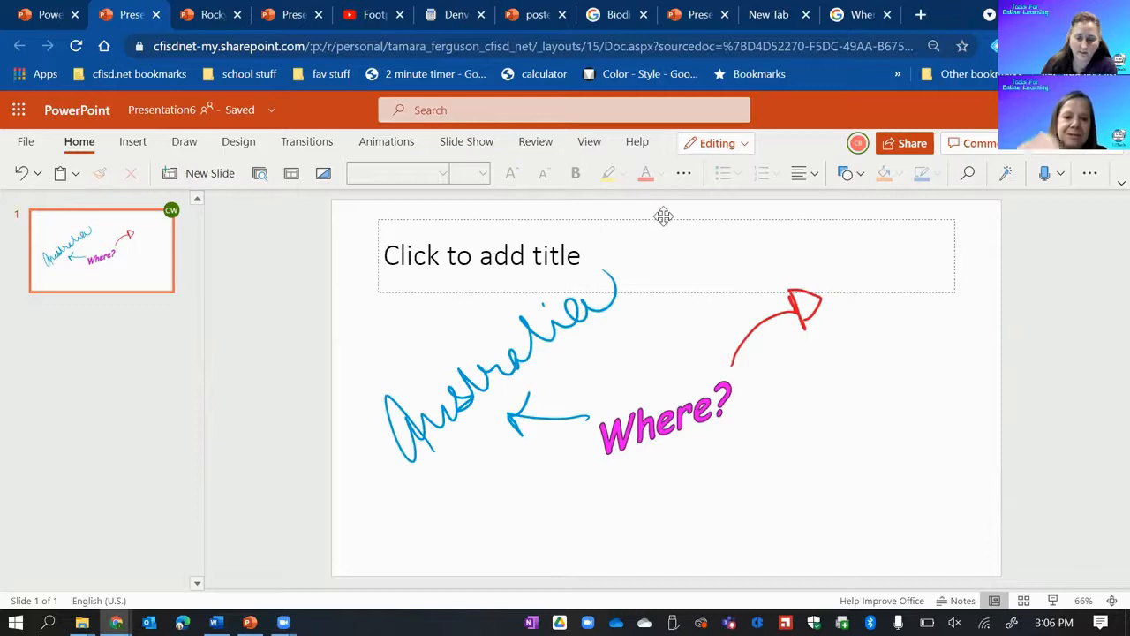
left_click(666, 220)
key("Delete")
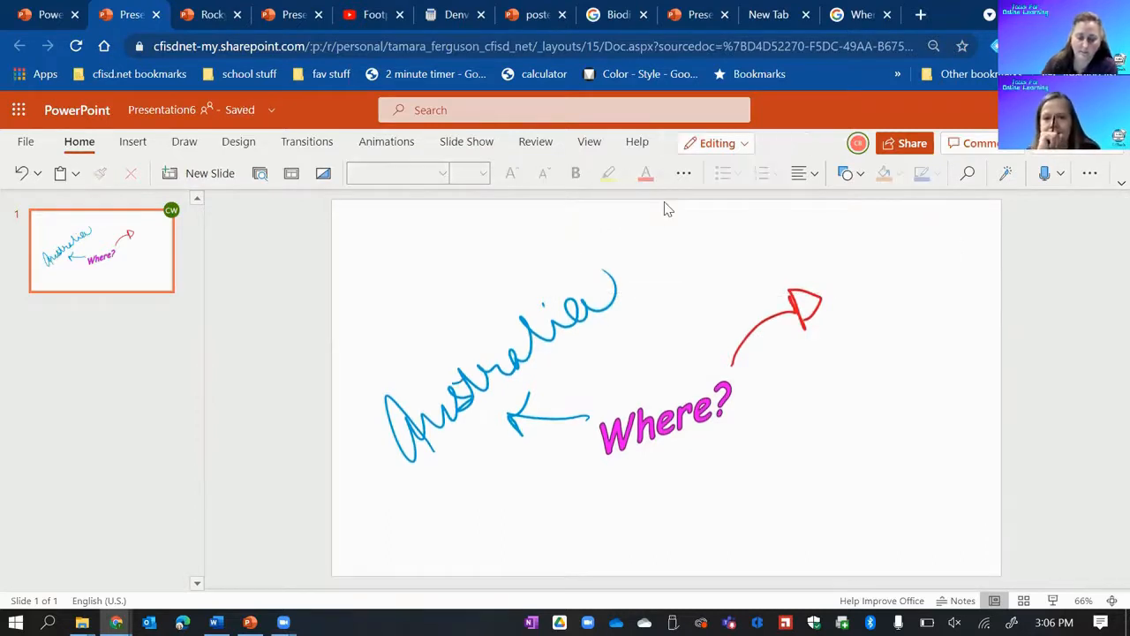
- Set the red pen's colour to green and handwrite Alaska beside the tip of the red arrow
left_click(184, 145)
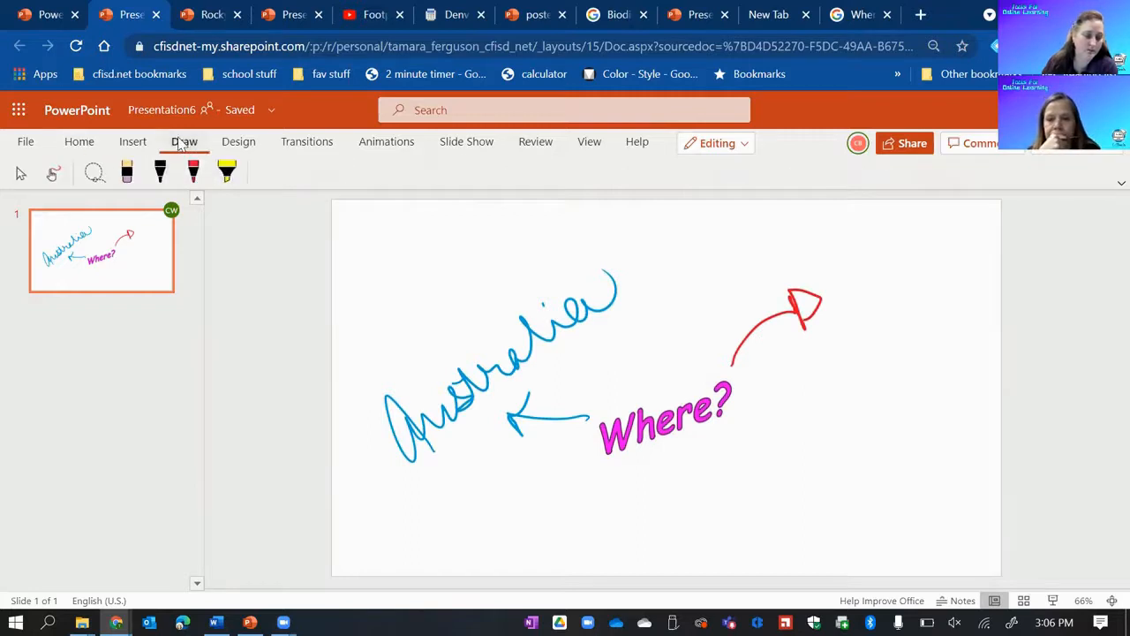
left_click(201, 189)
left_click(201, 189)
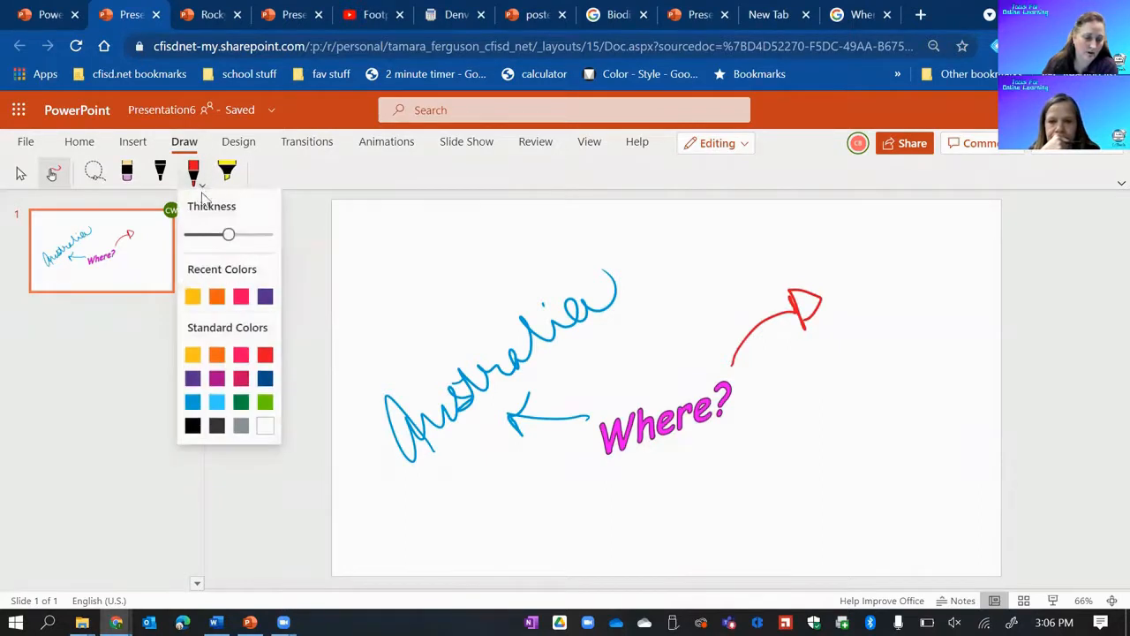
left_click(239, 405)
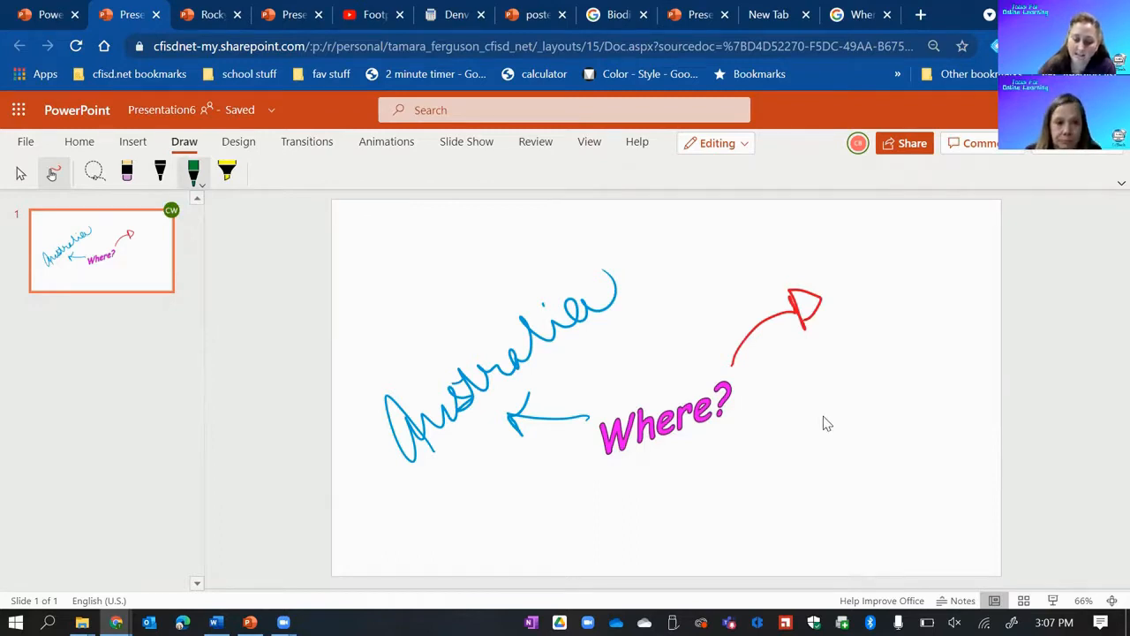
left_click_drag(823, 302, 821, 238)
mouse_move(821, 238)
left_mouse_down()
mouse_move(853, 301)
mouse_move(855, 277)
left_mouse_up()
mouse_move(849, 238)
left_mouse_down()
mouse_move(861, 284)
mouse_move(896, 281)
left_mouse_up()
mouse_move(948, 231)
left_mouse_down()
mouse_move(938, 256)
mouse_move(963, 254)
left_mouse_up()
- Draw a green arrow rightward from the word Where? and handwrite Ireland at its tip
mouse_move(744, 392)
left_mouse_down()
mouse_move(790, 416)
mouse_move(792, 438)
left_mouse_up()
left_click_drag(793, 389, 795, 437)
left_click_drag(843, 391, 841, 428)
mouse_move(828, 429)
left_mouse_down()
mouse_move(857, 420)
mouse_move(869, 396)
mouse_move(899, 413)
left_mouse_up()
left_click_drag(906, 367, 901, 410)
mouse_move(913, 408)
left_mouse_down()
mouse_move(925, 385)
mouse_move(950, 399)
left_mouse_up()
left_click_drag(958, 346, 965, 388)
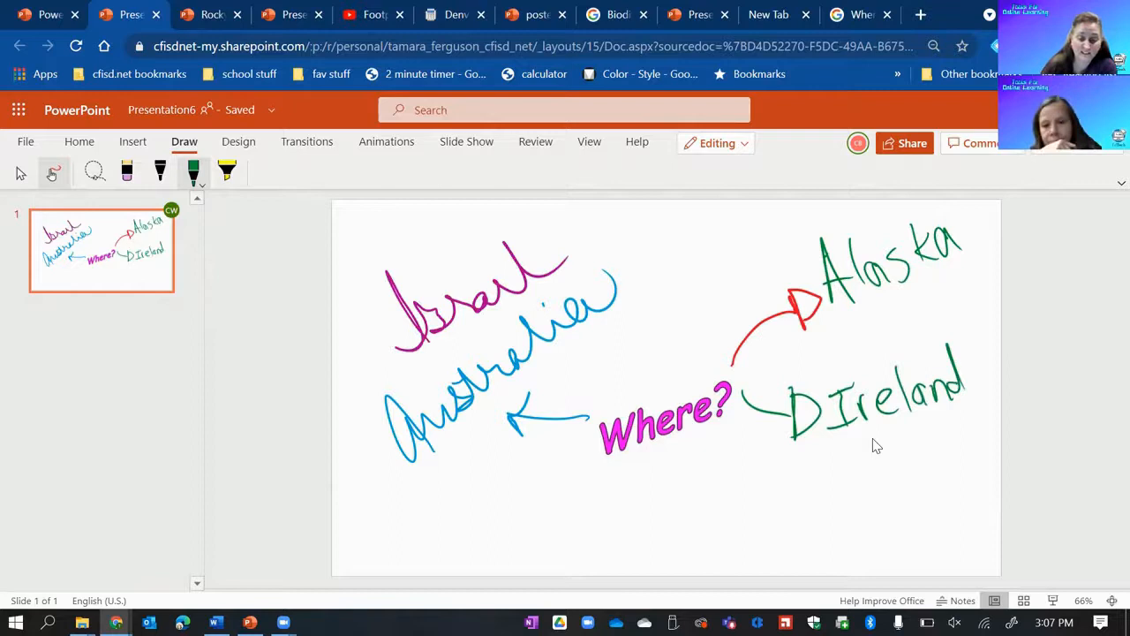
mouse_move(641, 387)
left_mouse_down()
mouse_move(667, 304)
mouse_move(551, 237)
mouse_move(581, 258)
left_mouse_up()
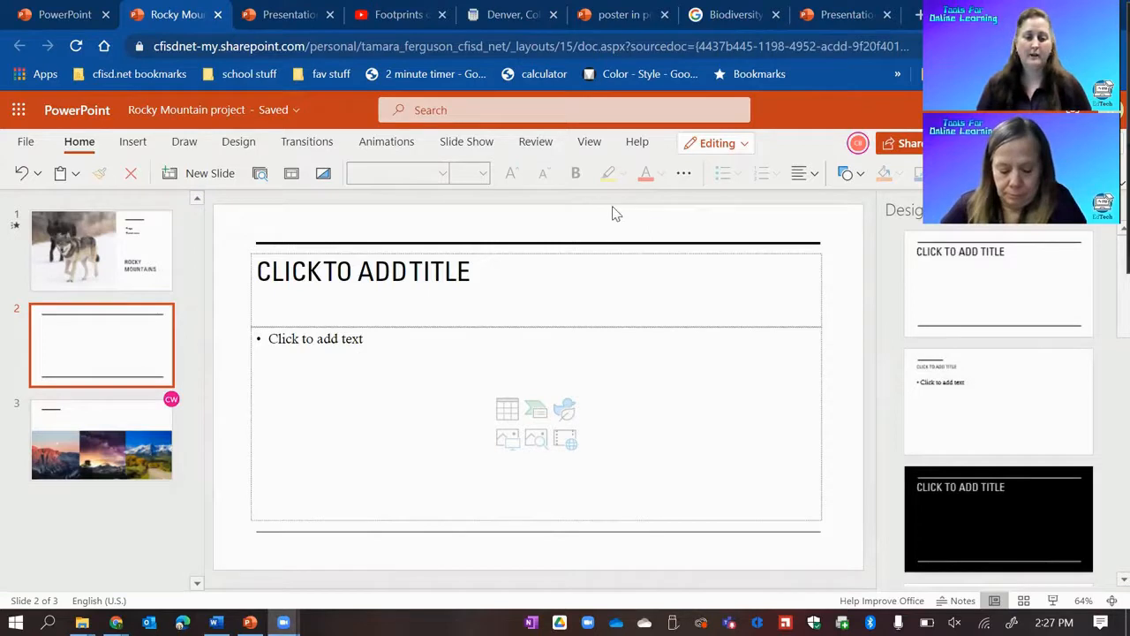
- Search Bing pictures for Denver to add an image to slide 2
left_click(133, 144)
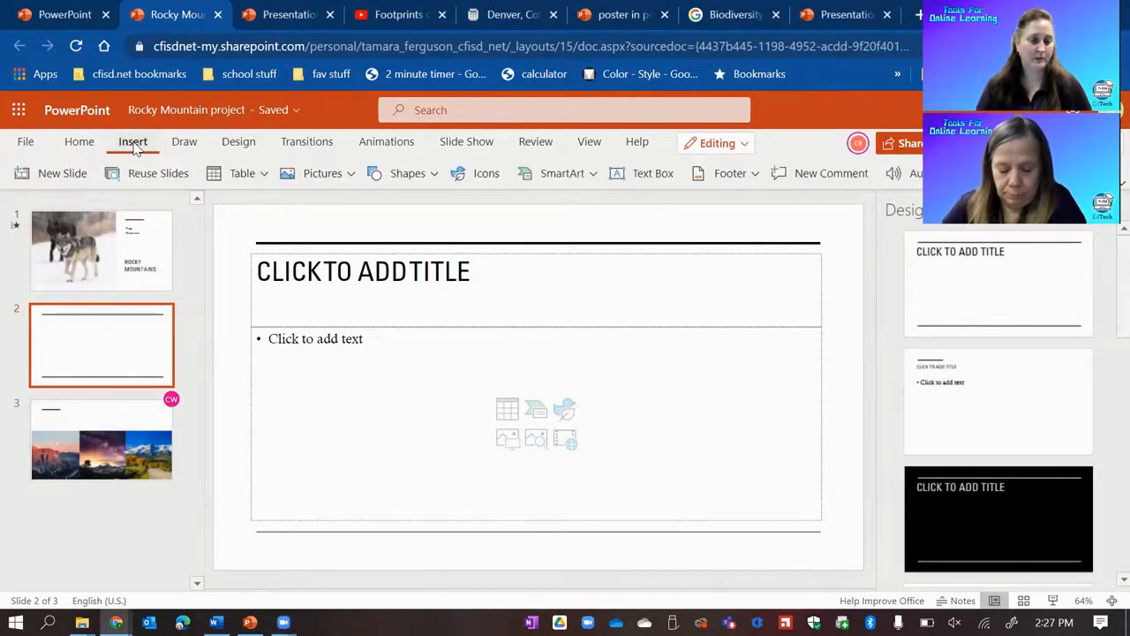
left_click(351, 174)
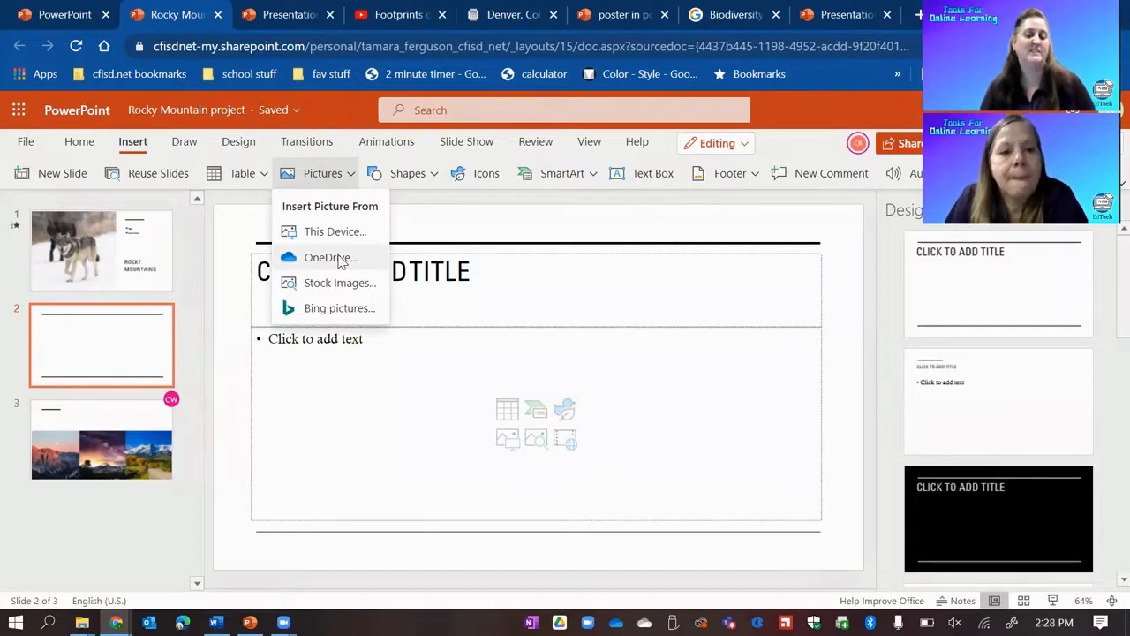
left_click(335, 311)
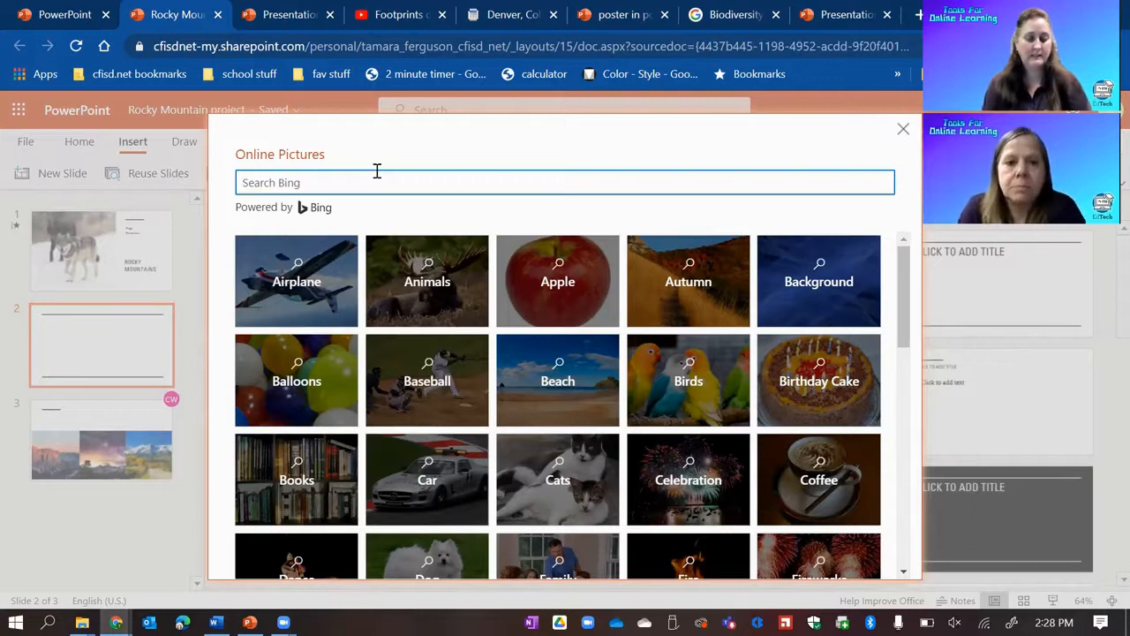
type("Denver")
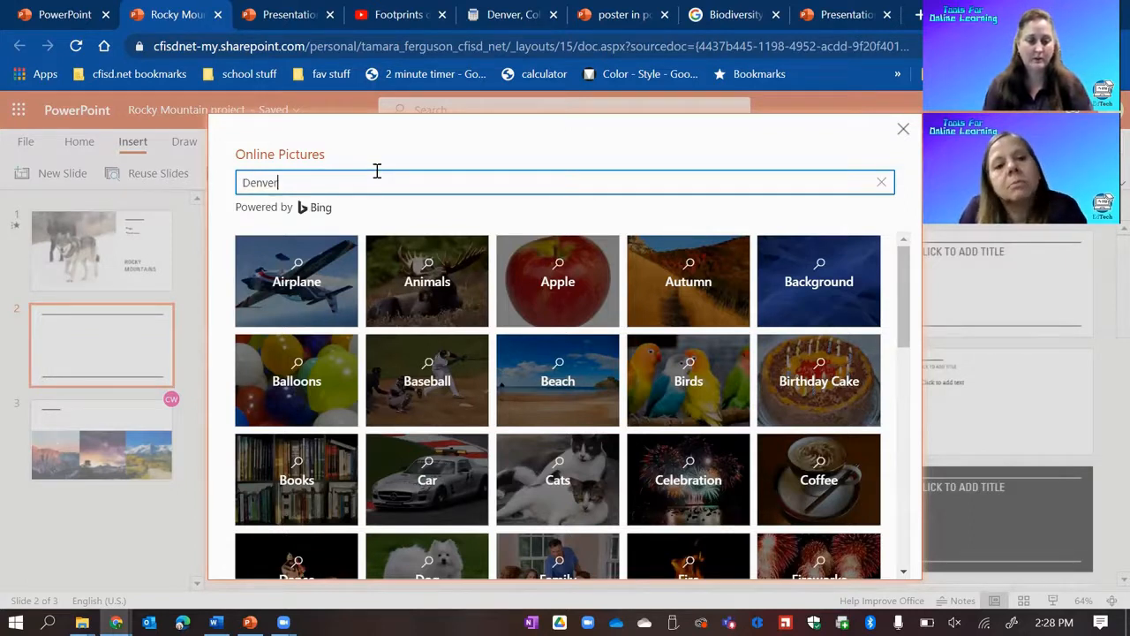
key("Return")
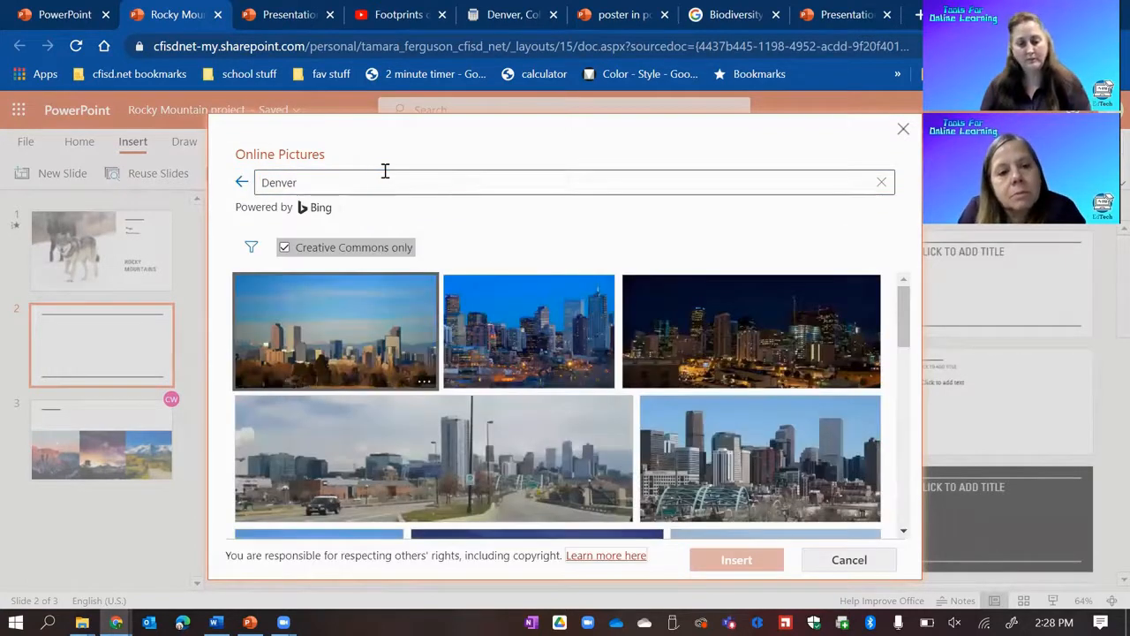
- Insert the Denver skyline picture taken at dusk with a bright blue sky, after browsing the other search results
left_click(505, 315)
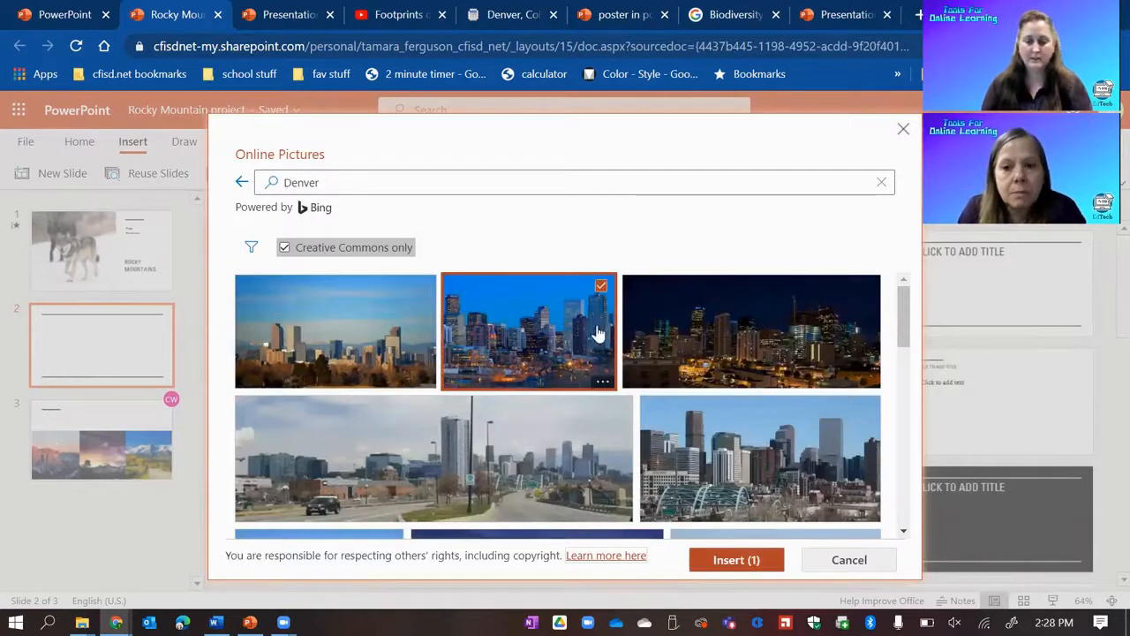
scroll(583, 326, "down", 5)
scroll(656, 384, "down", 2)
scroll(650, 378, "up", 8)
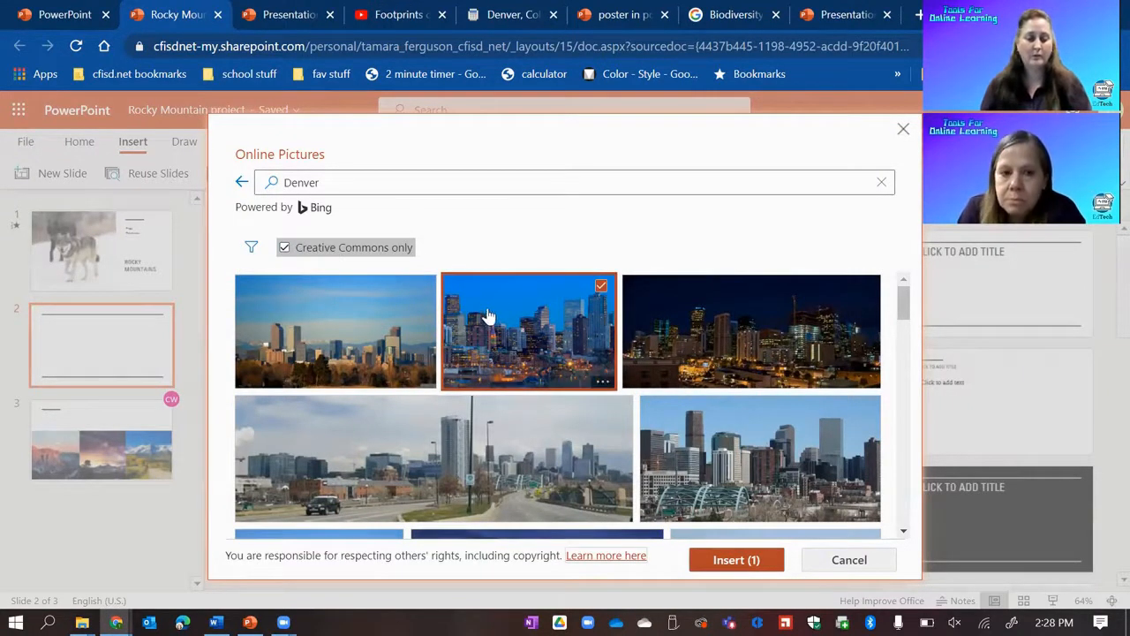
left_click(718, 561)
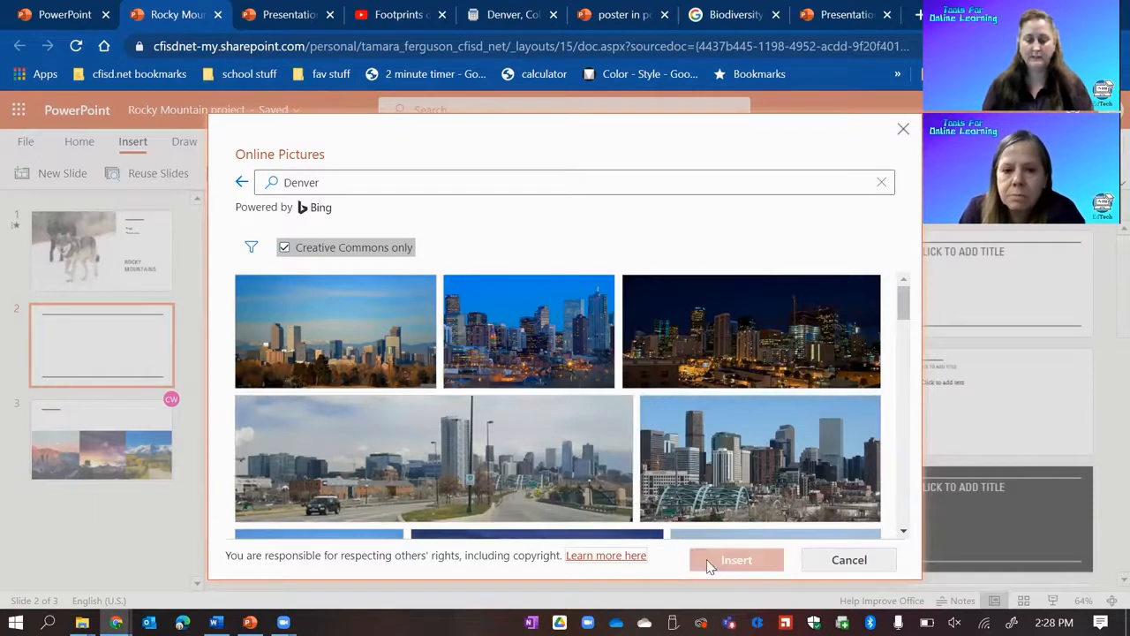
- Move the Denver picture toward the upper left of slide 2 and enlarge it
left_click_drag(487, 363, 416, 259)
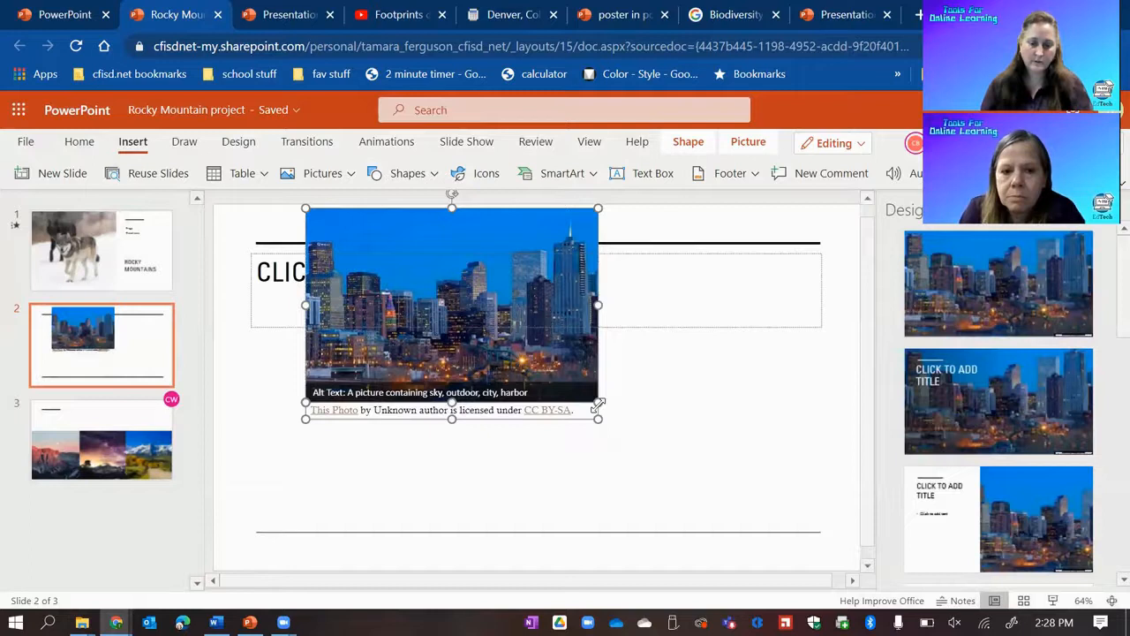
left_click_drag(624, 419, 710, 403)
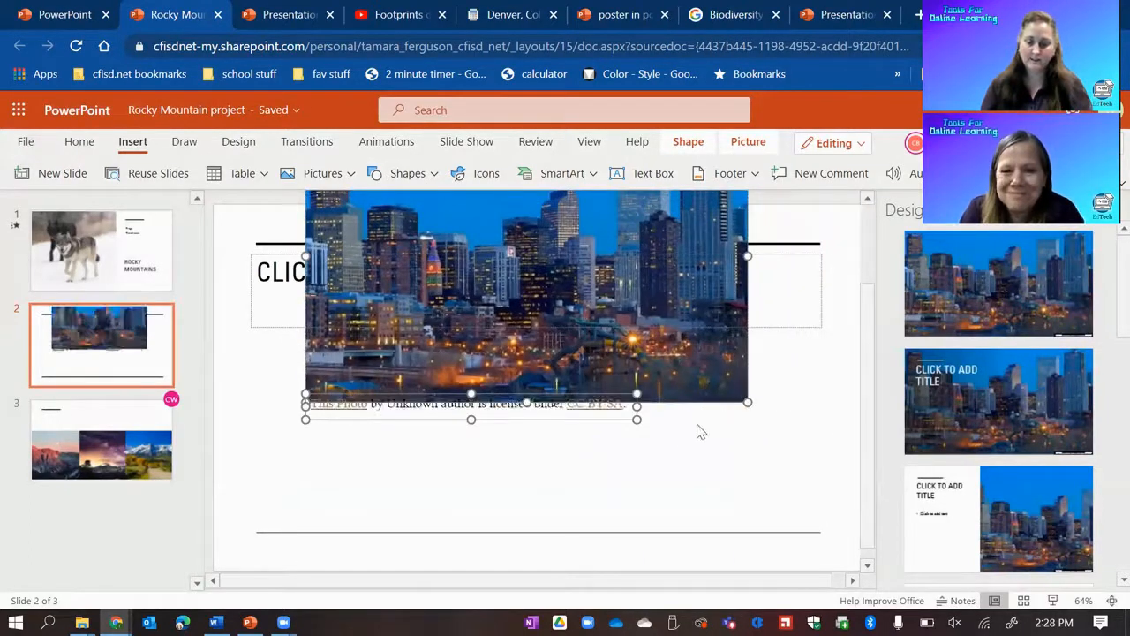
- Select the photo credit text box beneath the Denver picture separately from the picture
left_click(663, 437)
left_click(437, 404)
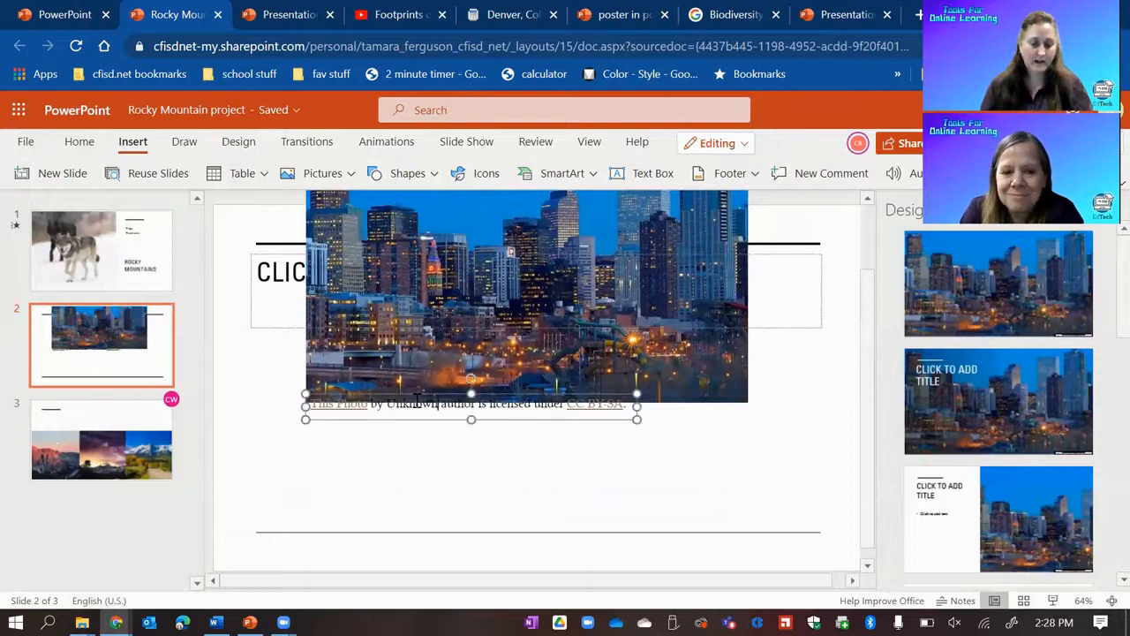